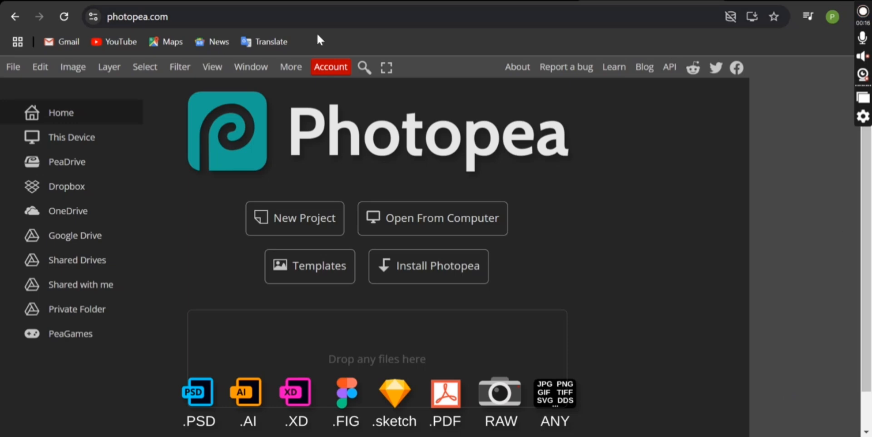
- Create a new project from the 1280 x 720 px Youtube Thumbnail preset with a white background
{"action": "left_click", "coordinate": [298, 222]}
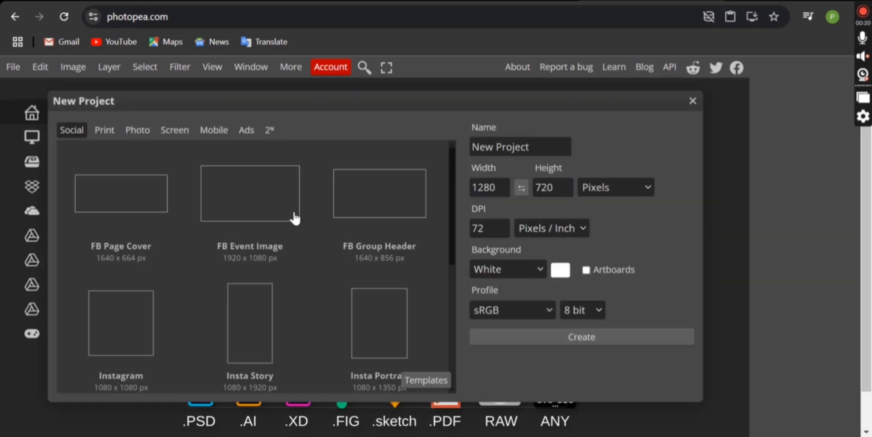
{"action": "scroll", "coordinate": [209, 252], "scroll_direction": "down", "scroll_amount": 5}
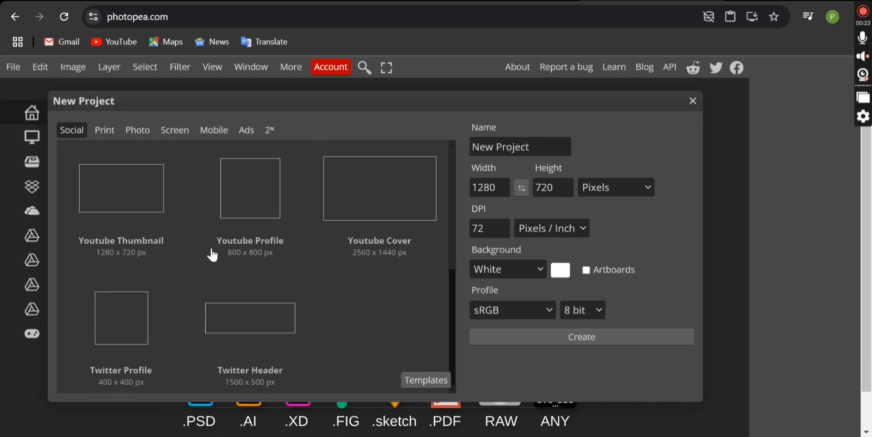
{"action": "scroll", "coordinate": [208, 254], "scroll_direction": "up", "scroll_amount": 5}
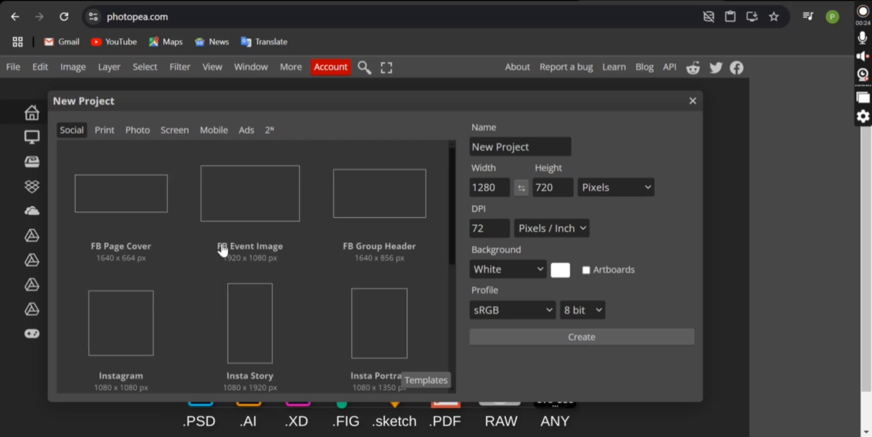
{"action": "scroll", "coordinate": [268, 269], "scroll_direction": "down", "scroll_amount": 5}
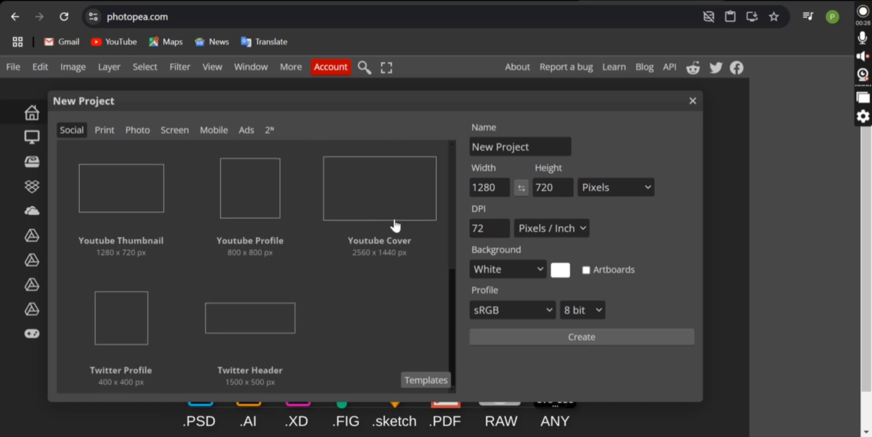
{"action": "left_click", "coordinate": [117, 217]}
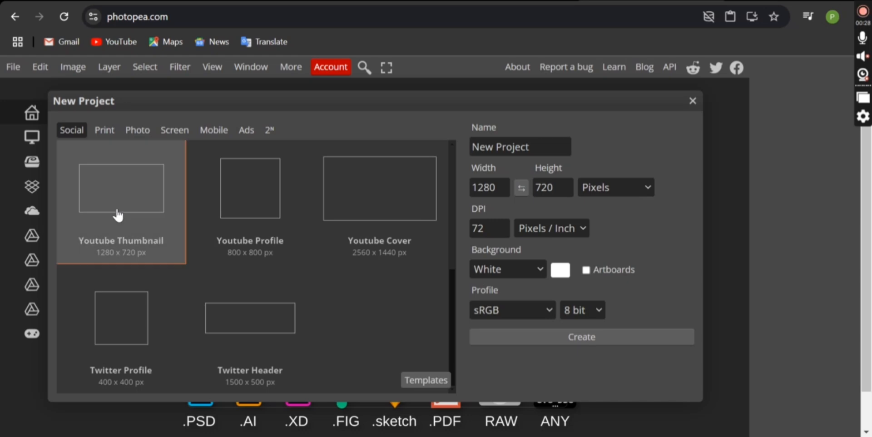
{"action": "left_click", "coordinate": [585, 341]}
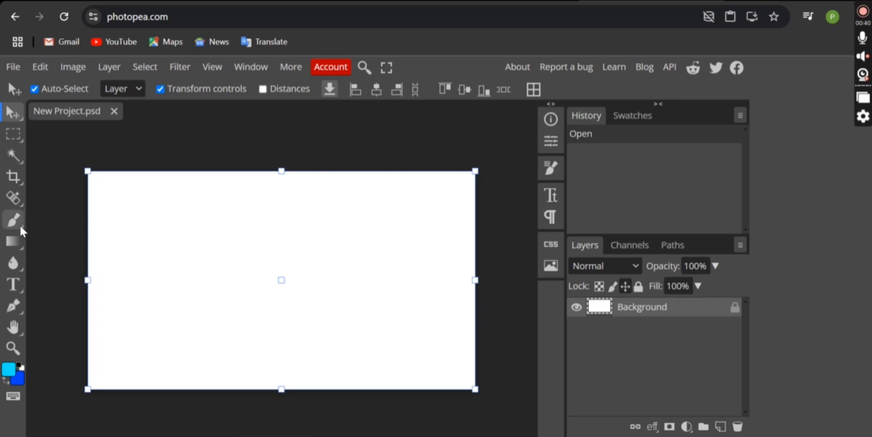
- Activate the Gradient tool rather than the Paint Bucket tool, which shares its tool group
{"action": "left_click", "coordinate": [5, 241]}
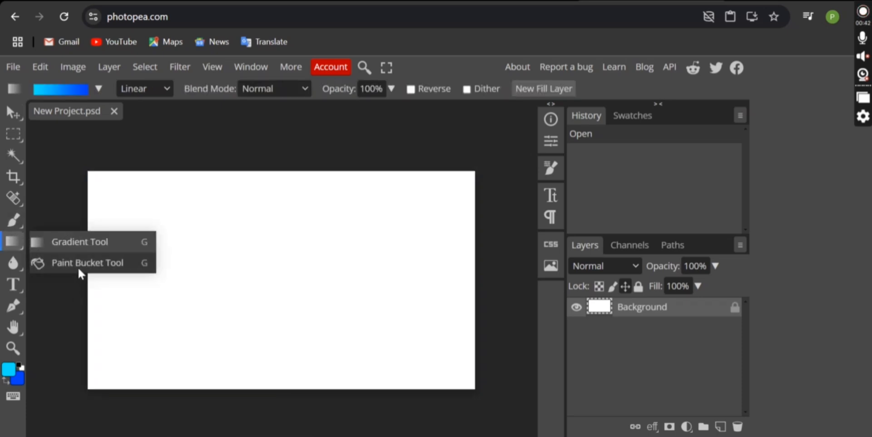
{"action": "left_click", "coordinate": [78, 266]}
{"action": "left_click", "coordinate": [8, 245]}
{"action": "left_click", "coordinate": [68, 239]}
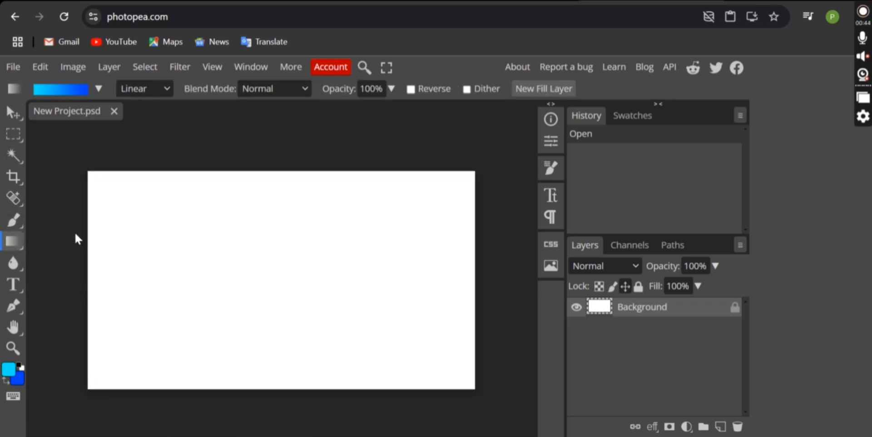
{"action": "left_click", "coordinate": [7, 249]}
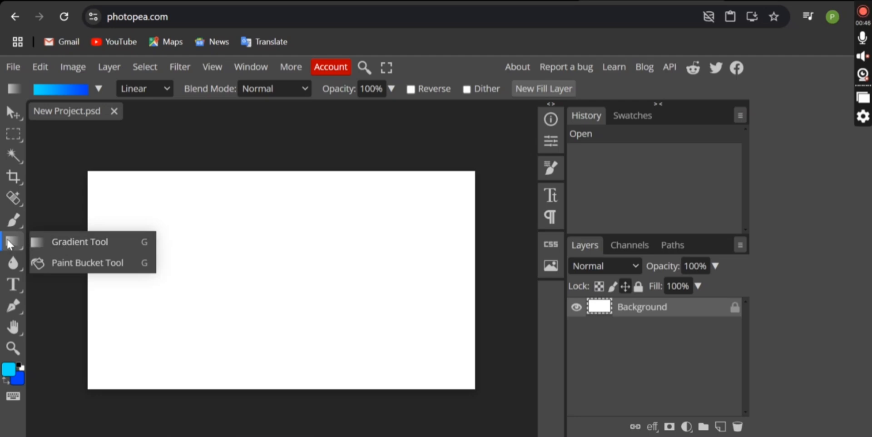
{"action": "left_click", "coordinate": [7, 242]}
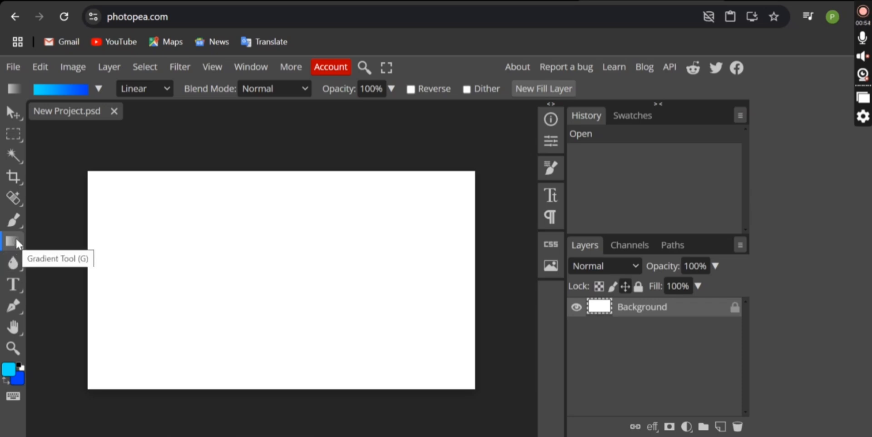
- Check the foreground and background colours, keeping cyan in front of blue, and draw a horizontal linear gradient across the canvas
{"action": "left_click", "coordinate": [9, 368]}
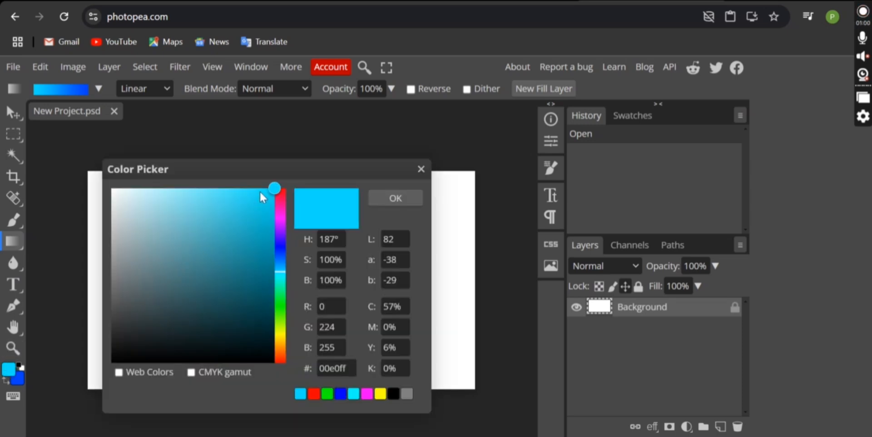
{"action": "left_click", "coordinate": [404, 194]}
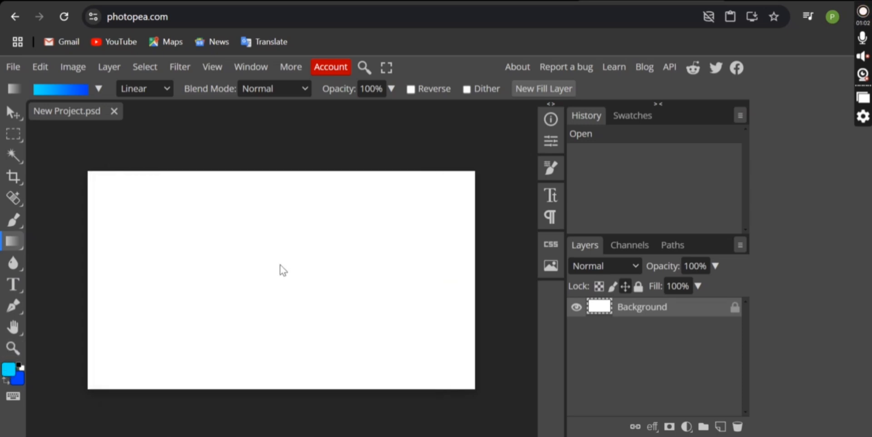
{"action": "left_click", "coordinate": [6, 380]}
{"action": "left_click", "coordinate": [8, 369]}
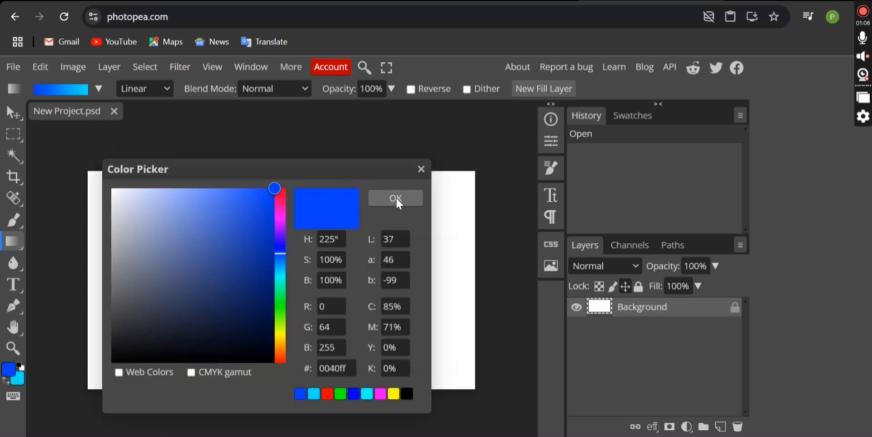
{"action": "left_click", "coordinate": [395, 199]}
{"action": "left_click", "coordinate": [8, 381]}
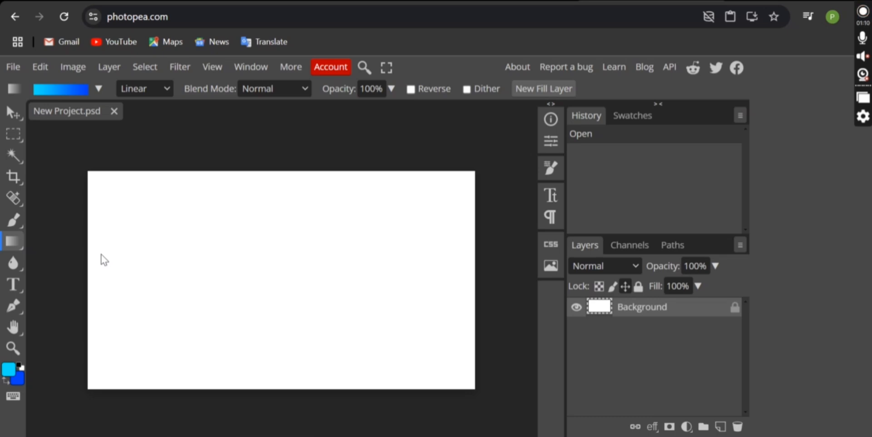
{"action": "left_click_drag", "start_coordinate": [127, 255], "coordinate": [462, 259]}
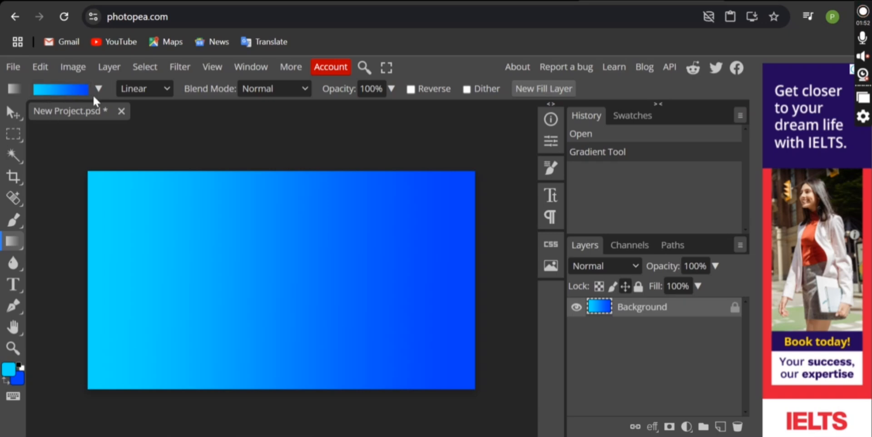
- Add a purple #8c00ff colour stop at 52% to the gradient and draw it horizontally across the canvas
{"action": "left_click", "coordinate": [63, 93]}
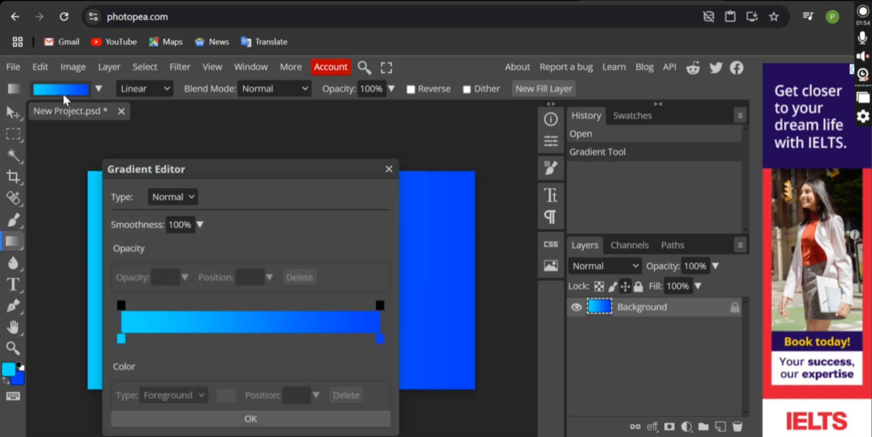
{"action": "left_click", "coordinate": [249, 338]}
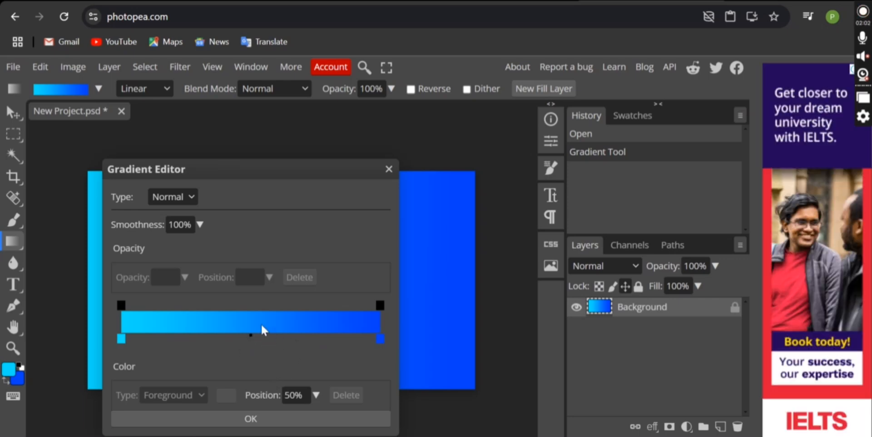
{"action": "left_click", "coordinate": [256, 337]}
{"action": "left_click", "coordinate": [257, 338]}
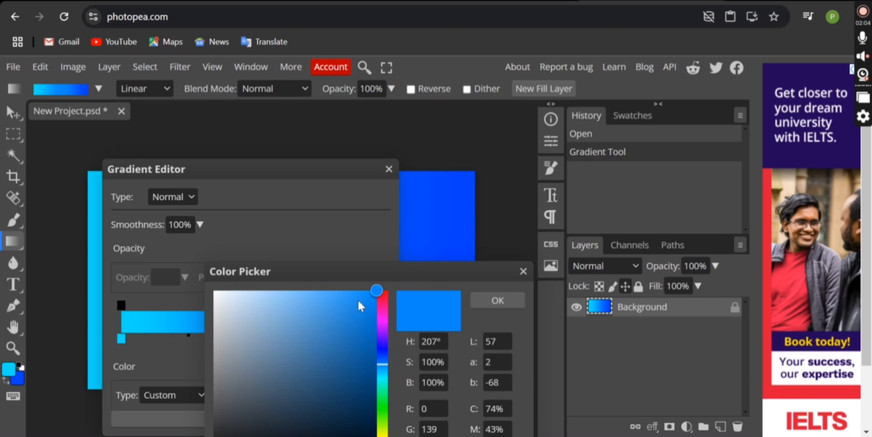
{"action": "left_click_drag", "start_coordinate": [427, 268], "coordinate": [541, 137]}
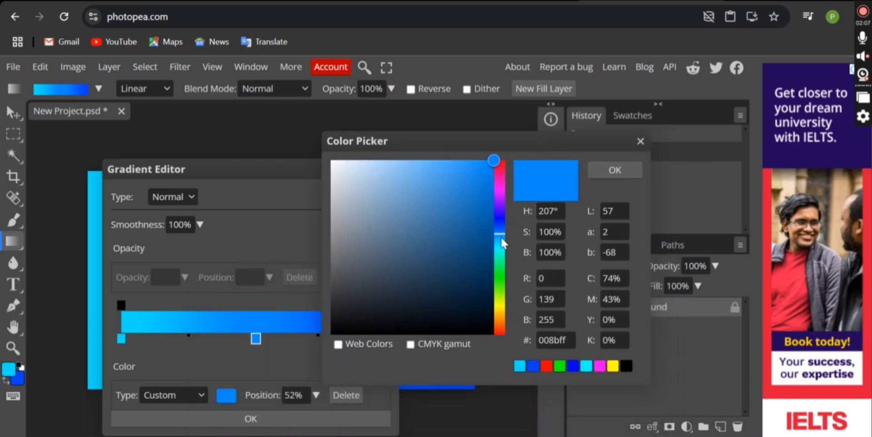
{"action": "left_click_drag", "start_coordinate": [500, 236], "coordinate": [506, 200]}
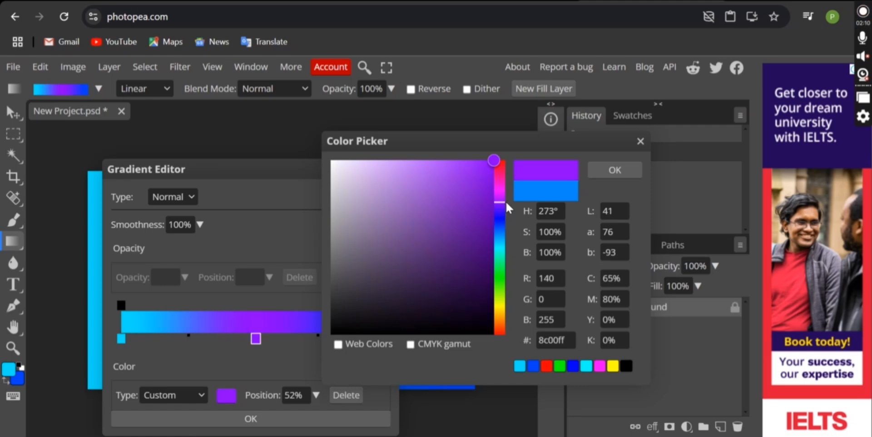
{"action": "left_click", "coordinate": [612, 165]}
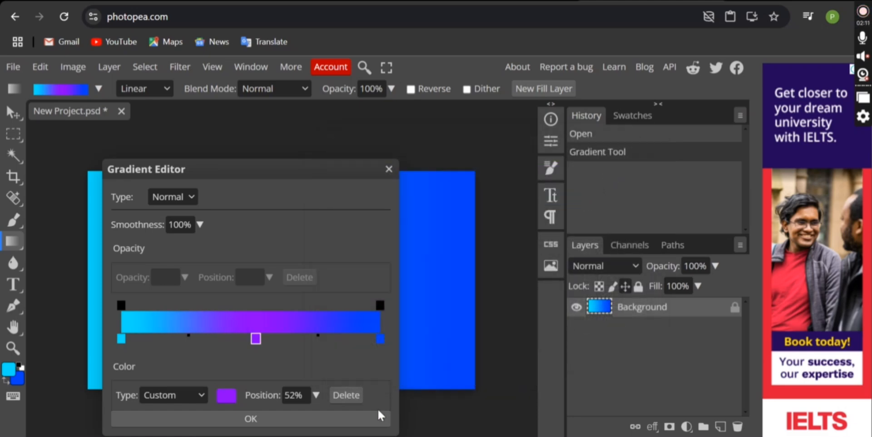
{"action": "left_click", "coordinate": [312, 419]}
{"action": "left_click_drag", "start_coordinate": [103, 269], "coordinate": [437, 261]}
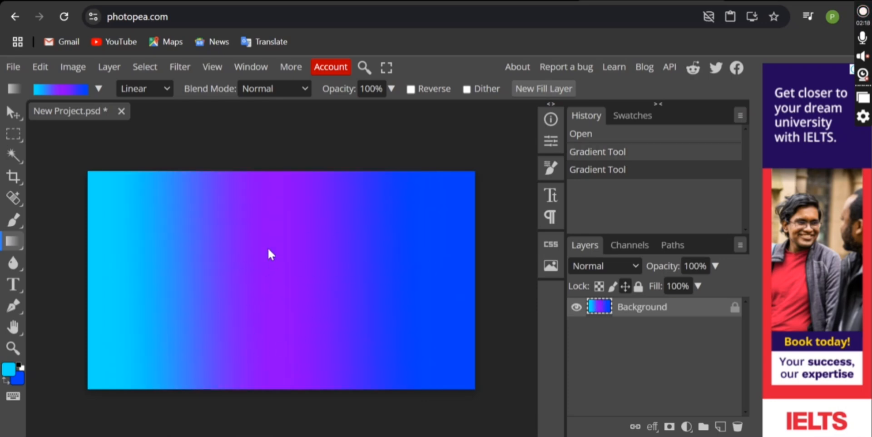
- Add a magenta #cc0ffb colour stop at 75% to the gradient and draw it across the canvas at a slight downward slant
{"action": "left_click", "coordinate": [70, 92]}
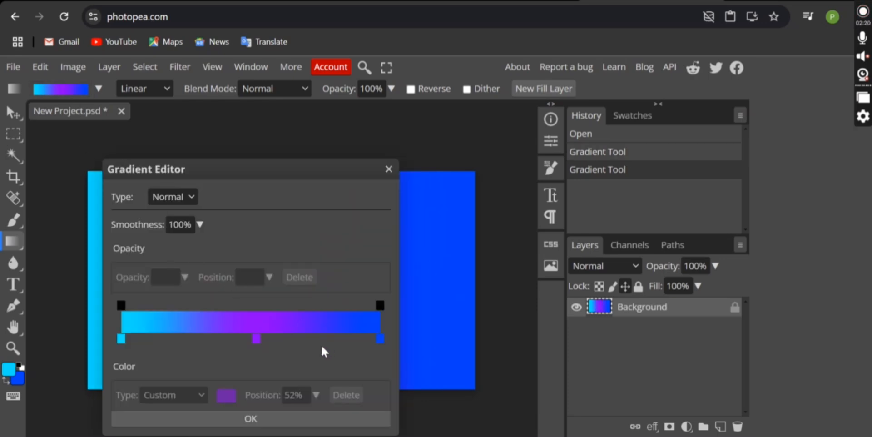
{"action": "left_click", "coordinate": [318, 336]}
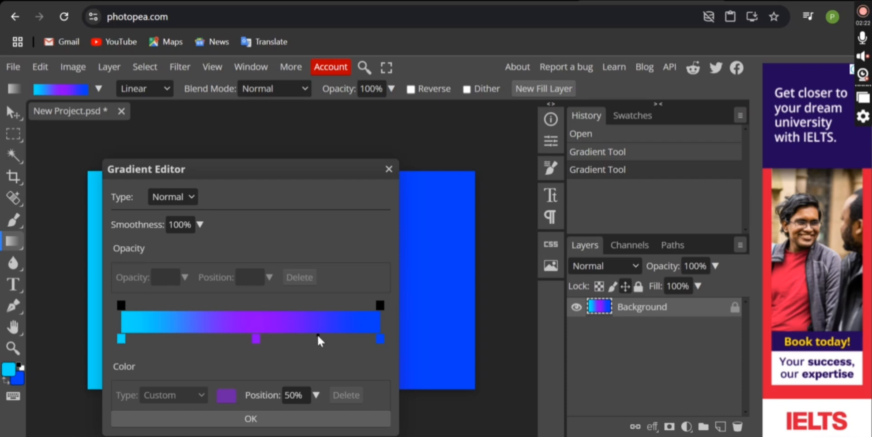
{"action": "right_click", "coordinate": [317, 334]}
{"action": "key", "text": "Escape"}
{"action": "double_click", "coordinate": [315, 339]}
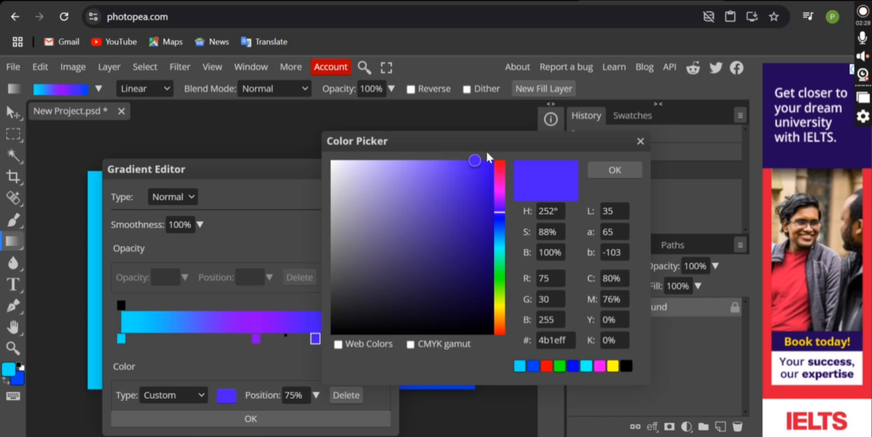
{"action": "mouse_move", "coordinate": [474, 162]}
{"action": "left_mouse_down"}
{"action": "mouse_move", "coordinate": [476, 186]}
{"action": "mouse_move", "coordinate": [495, 195]}
{"action": "mouse_move", "coordinate": [479, 172]}
{"action": "mouse_move", "coordinate": [484, 162]}
{"action": "left_mouse_up"}
{"action": "left_click", "coordinate": [497, 206]}
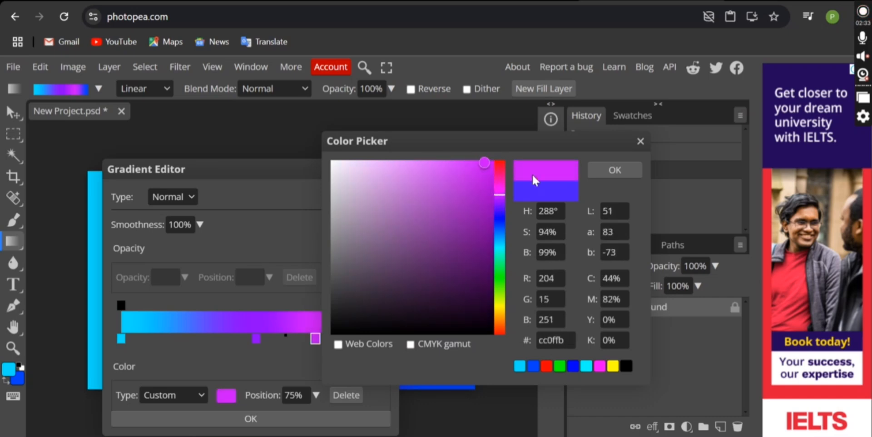
{"action": "left_click", "coordinate": [601, 169]}
{"action": "left_click", "coordinate": [338, 417]}
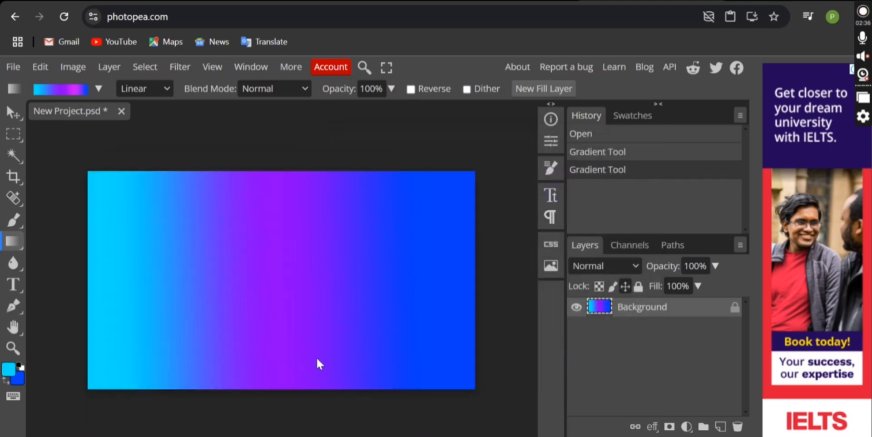
{"action": "left_click_drag", "start_coordinate": [129, 277], "coordinate": [474, 310]}
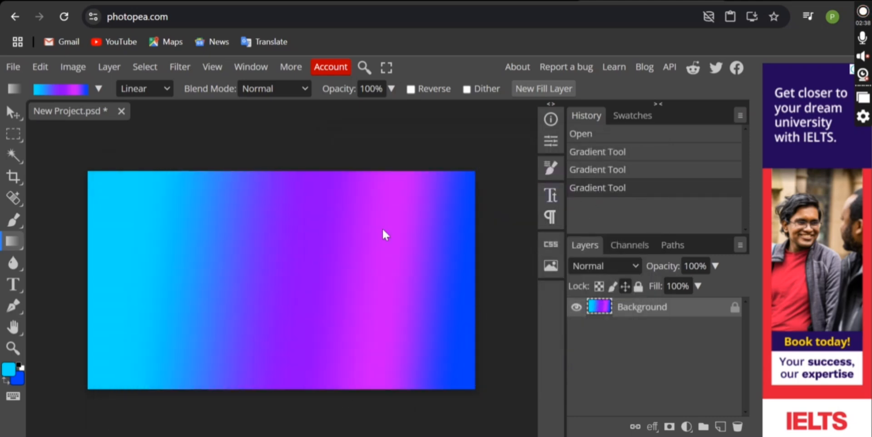